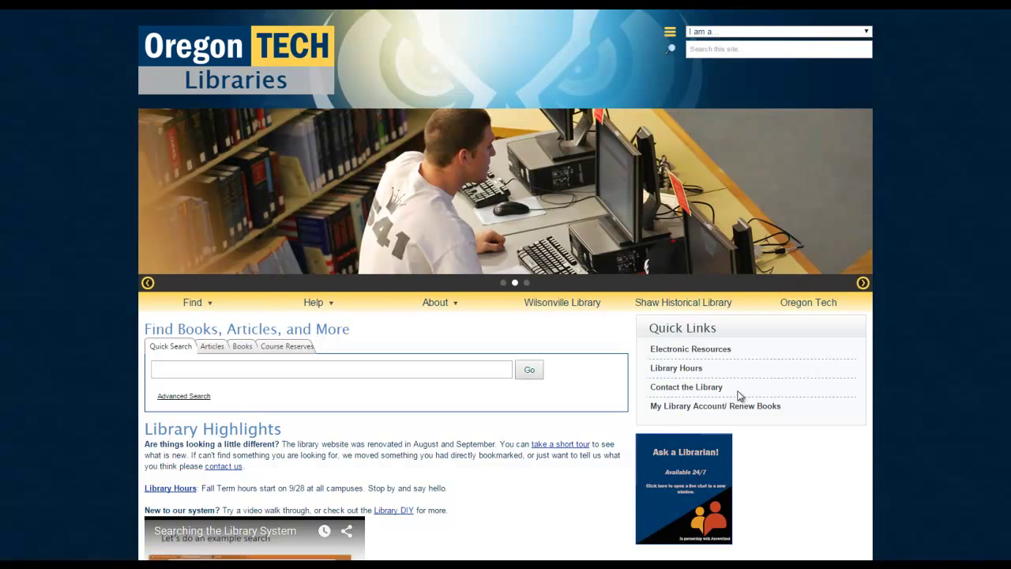
Go to the Oregon Tech Libraries A–Z Electronic Resources list
click(706, 350)
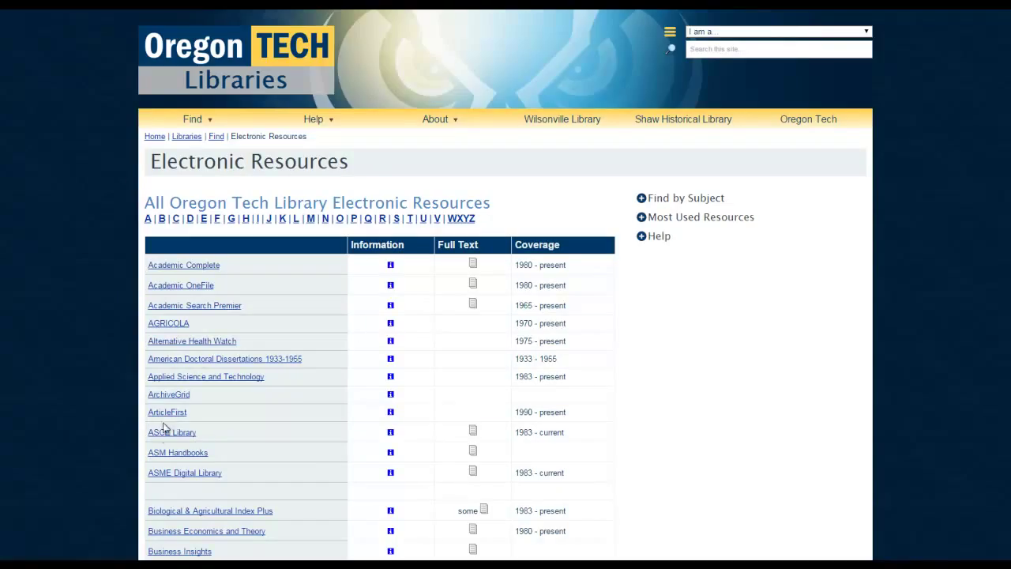
mouse_move(172, 432)
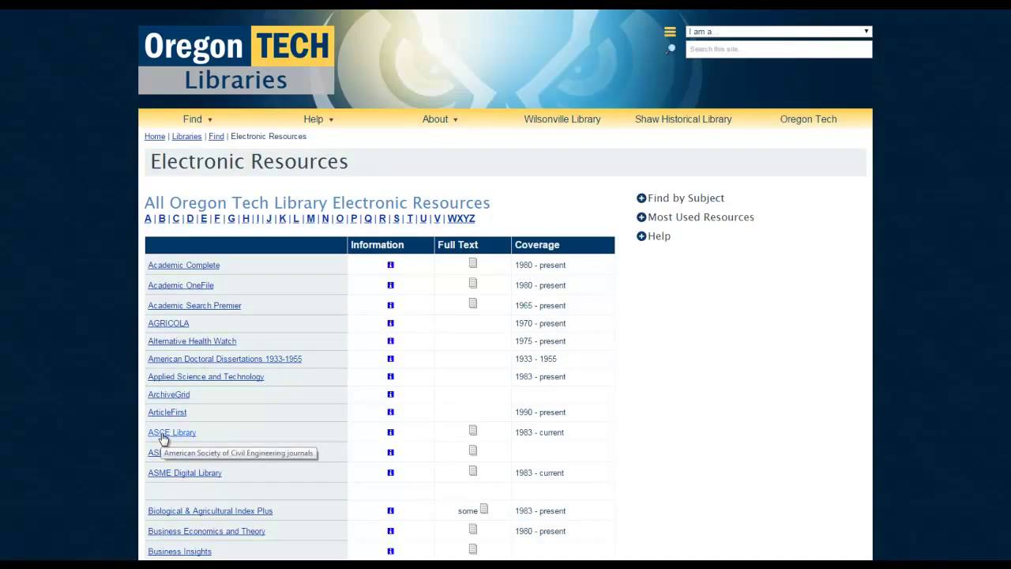
Go to ASCE Library, sign in, and quick-search 'laminar pipe flow' for 949 results
click(161, 433)
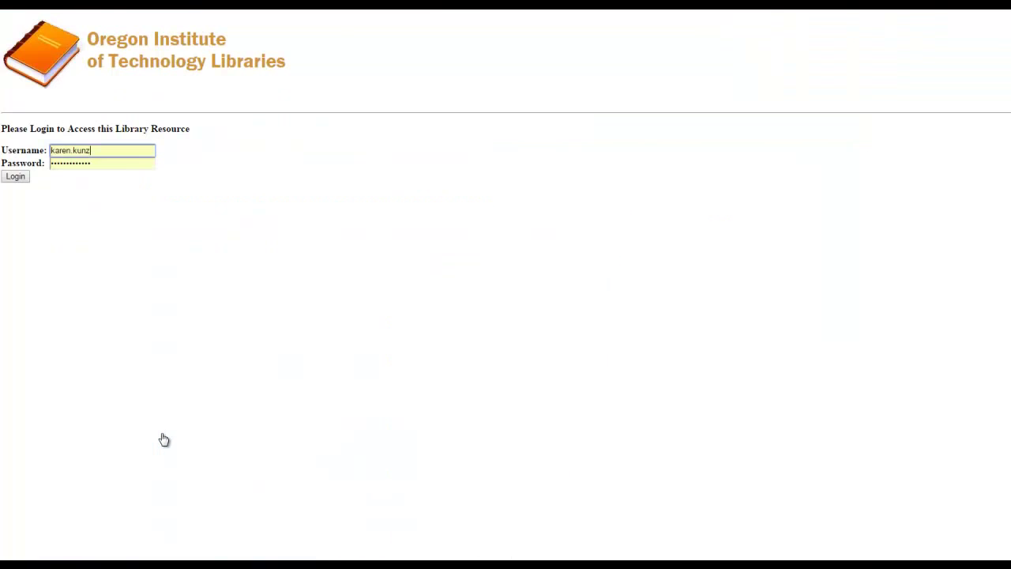
click(15, 177)
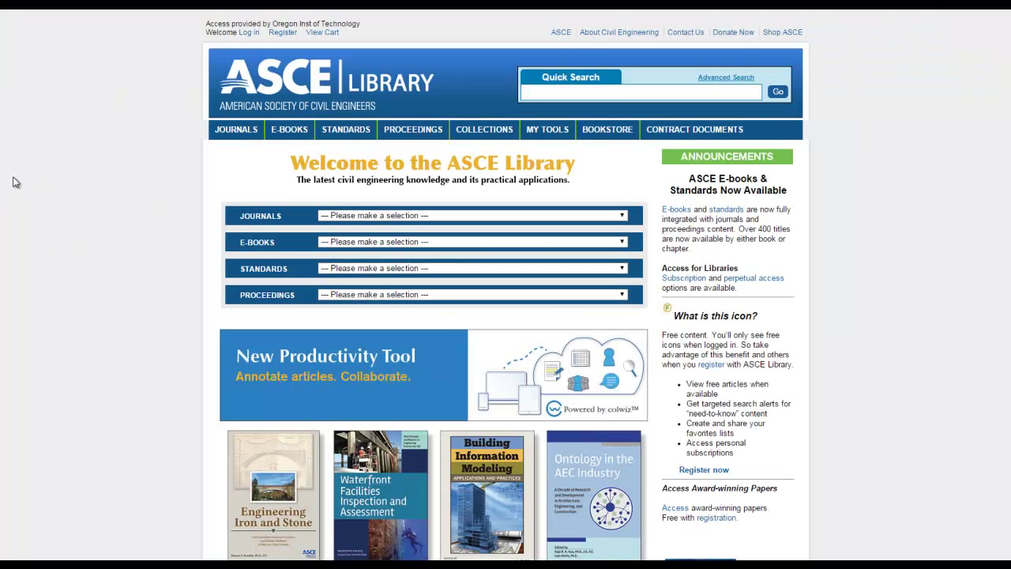
click(536, 90)
text(la)
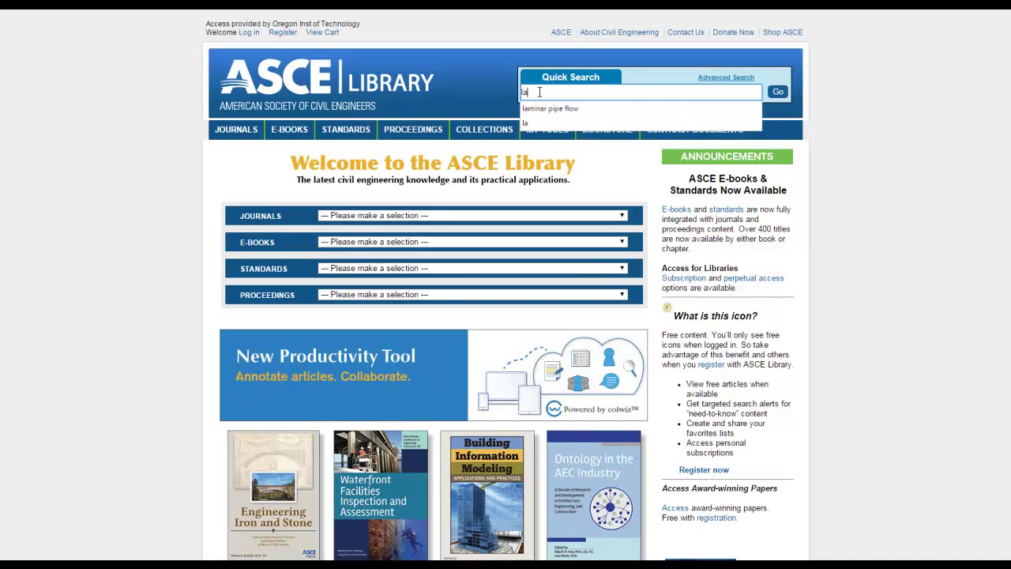
text(minar pip)
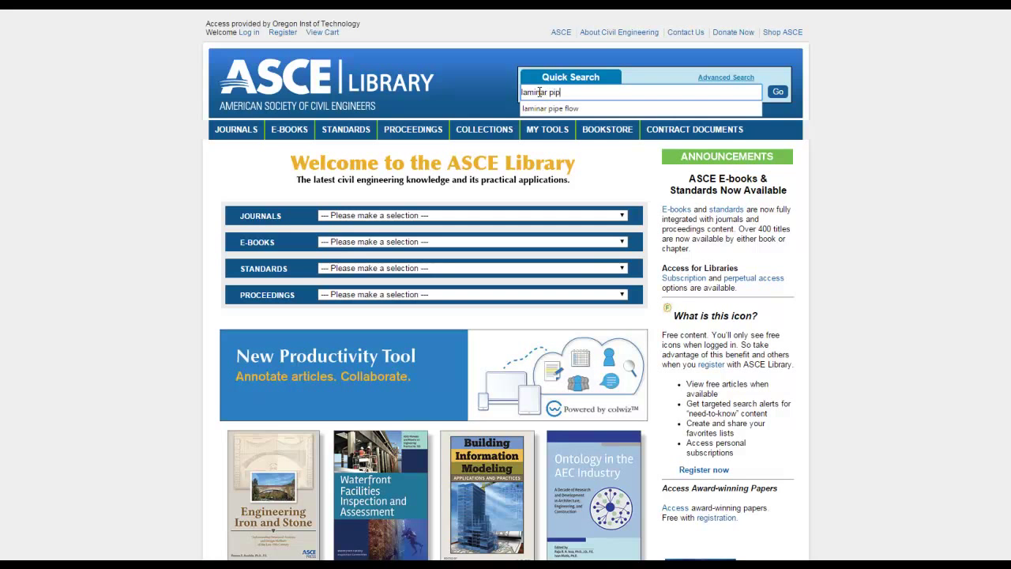
text(e flow)
key(Return)
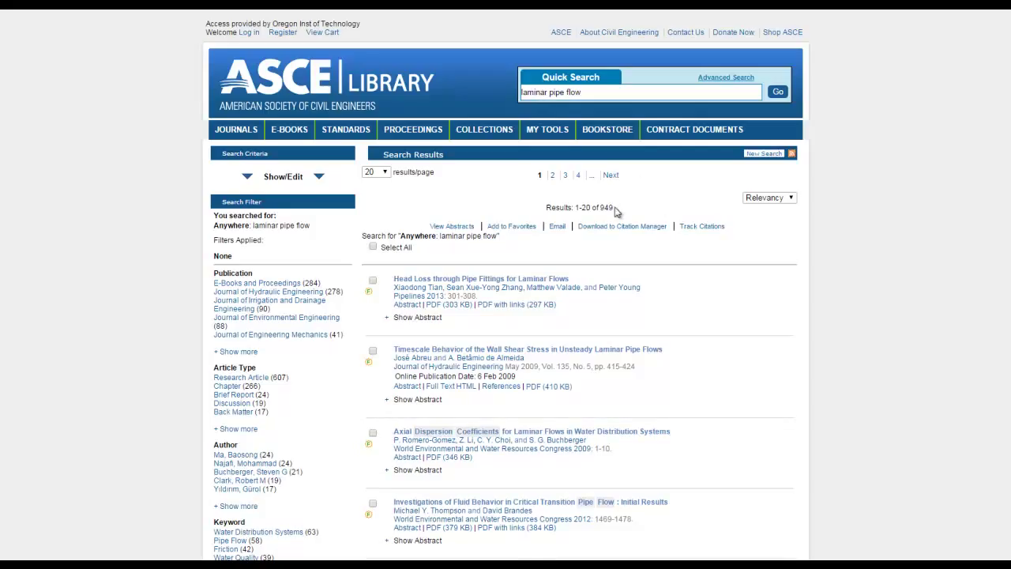
Highlight the 949 result count, then expand the Search Criteria panel for editing
drag(614, 207, 599, 206)
click(319, 179)
click(319, 177)
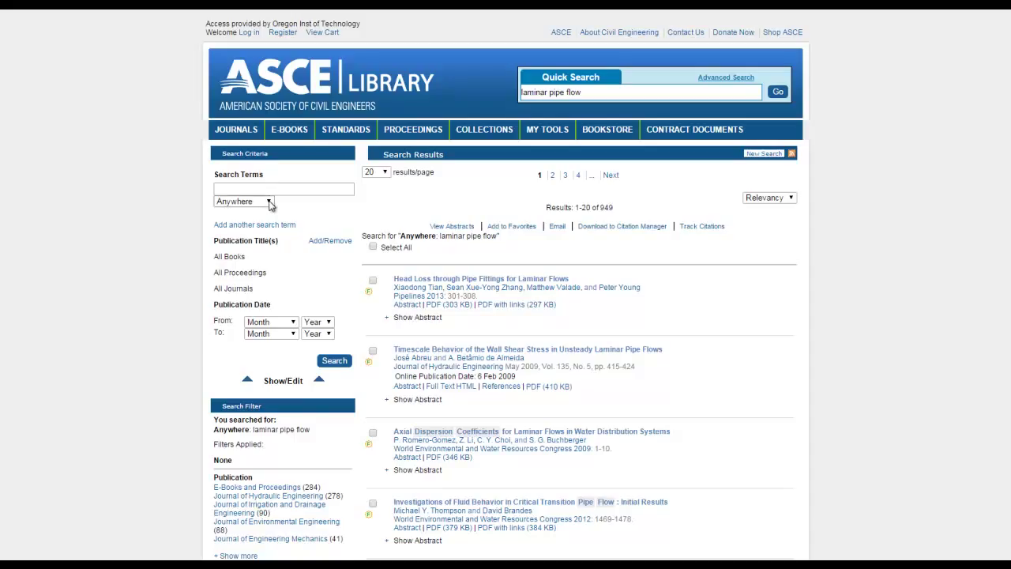
Search 'laminar' in the Title field only, cutting the results to 36
click(269, 203)
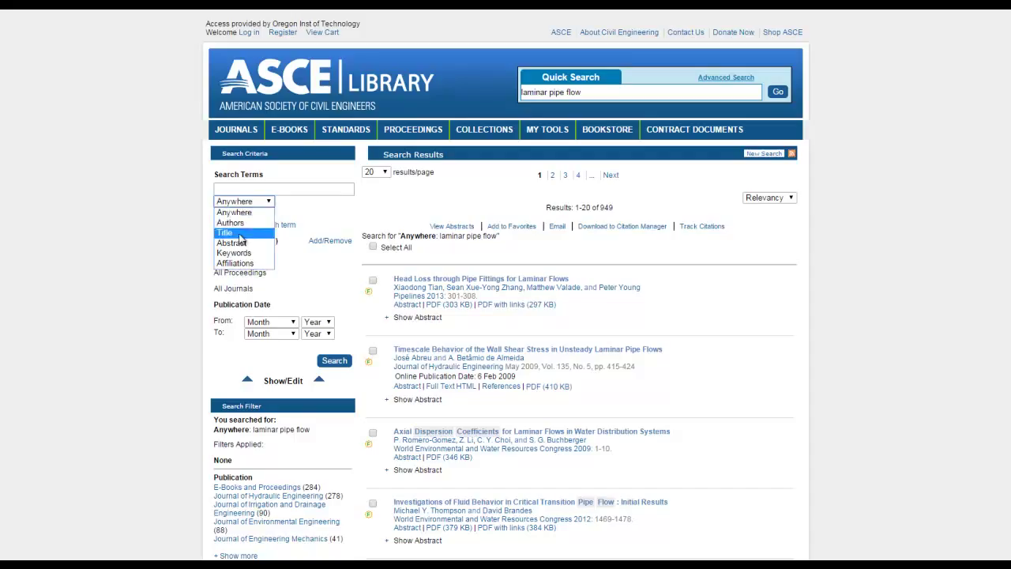
click(229, 232)
click(238, 190)
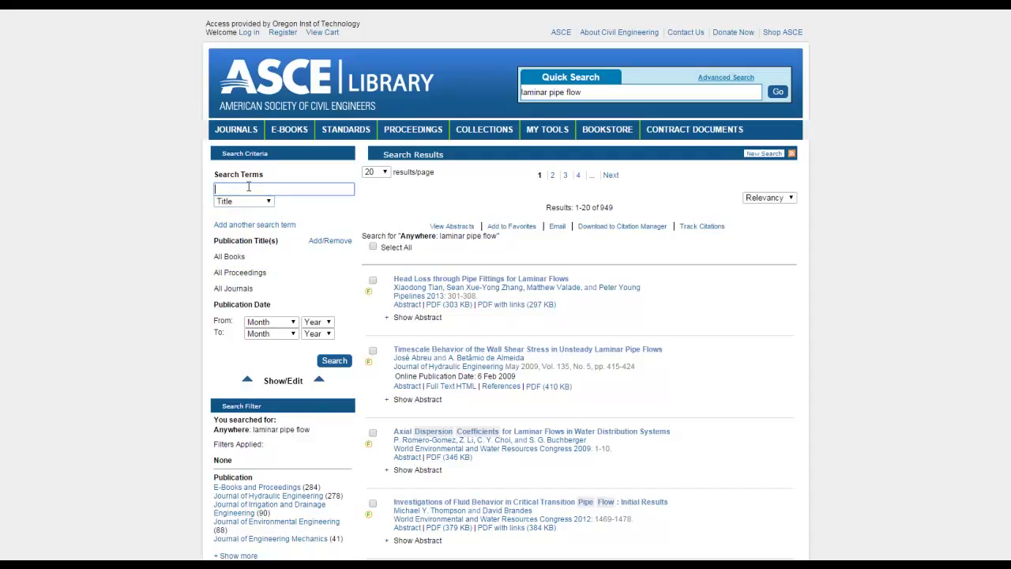
text(lamina)
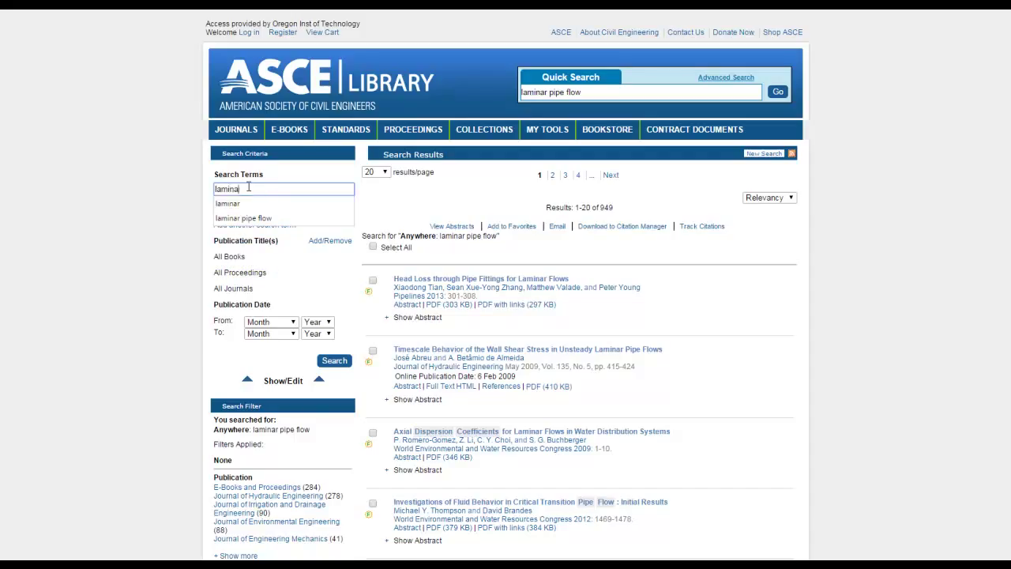
text(r)
key(Return)
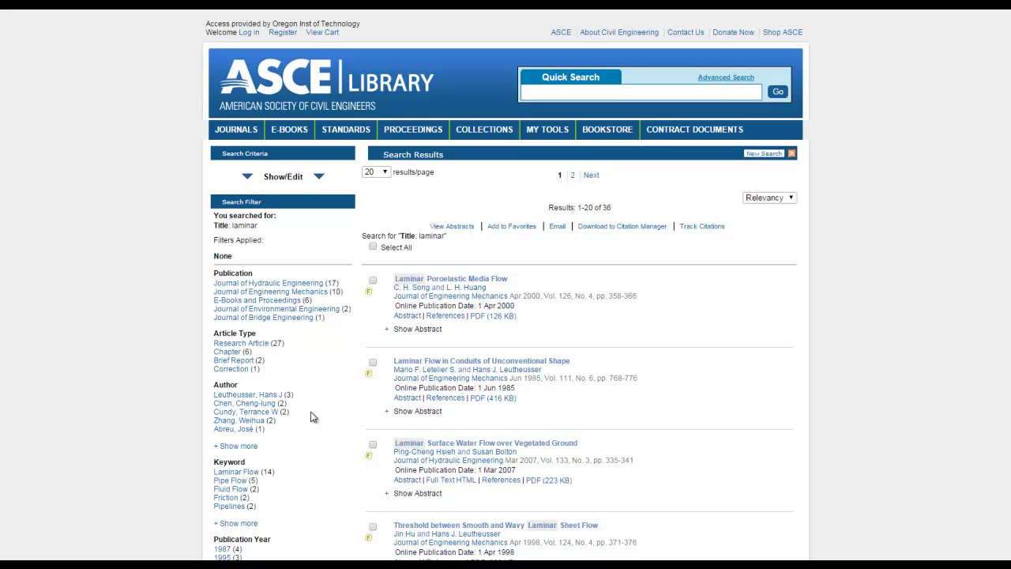
Expand the Keyword and Publication Year filters and filter to 2015, leaving one article
scroll(312, 416, down, 1)
scroll(308, 409, down, 1)
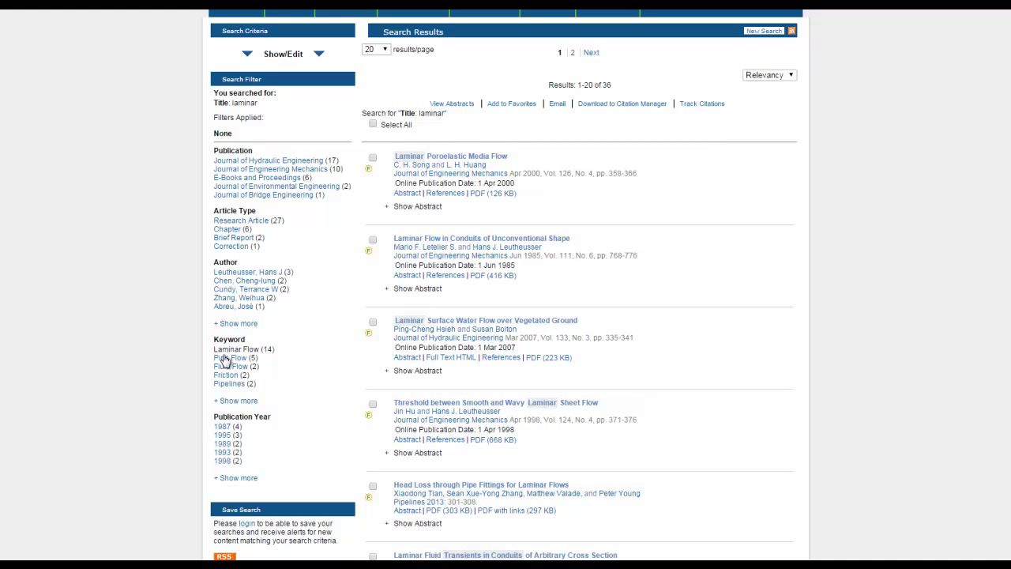
click(227, 401)
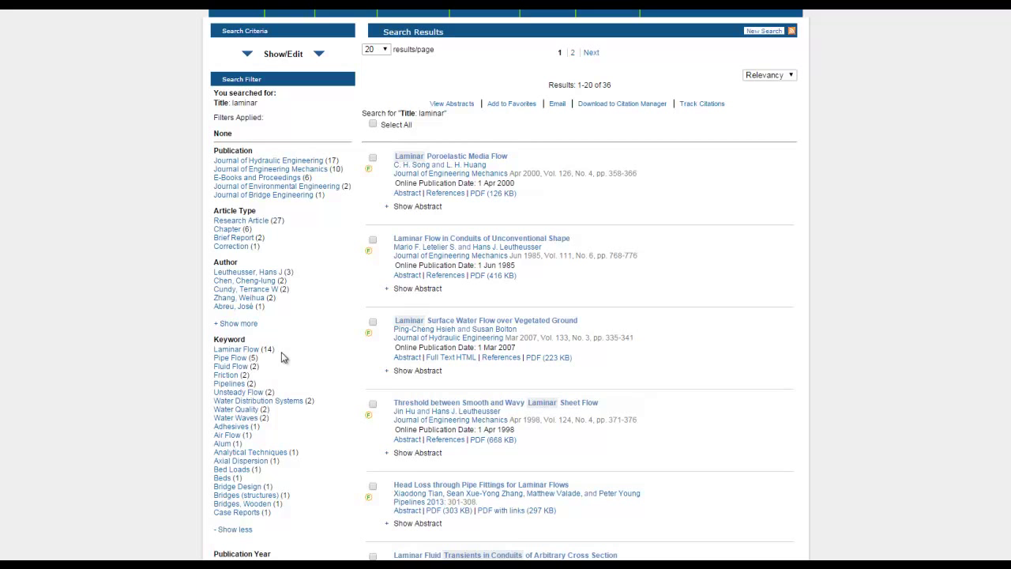
scroll(250, 496, down, 3)
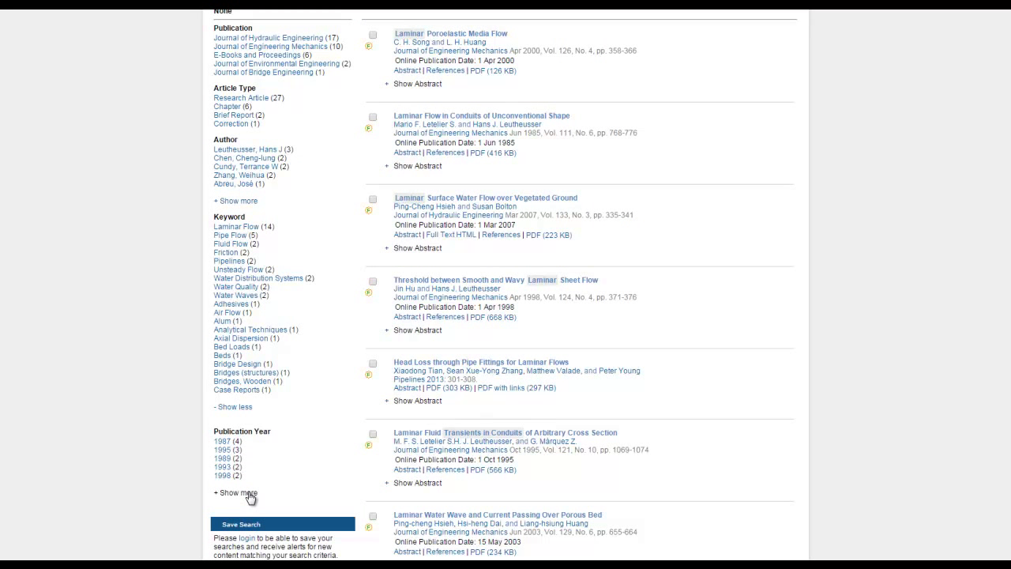
click(250, 493)
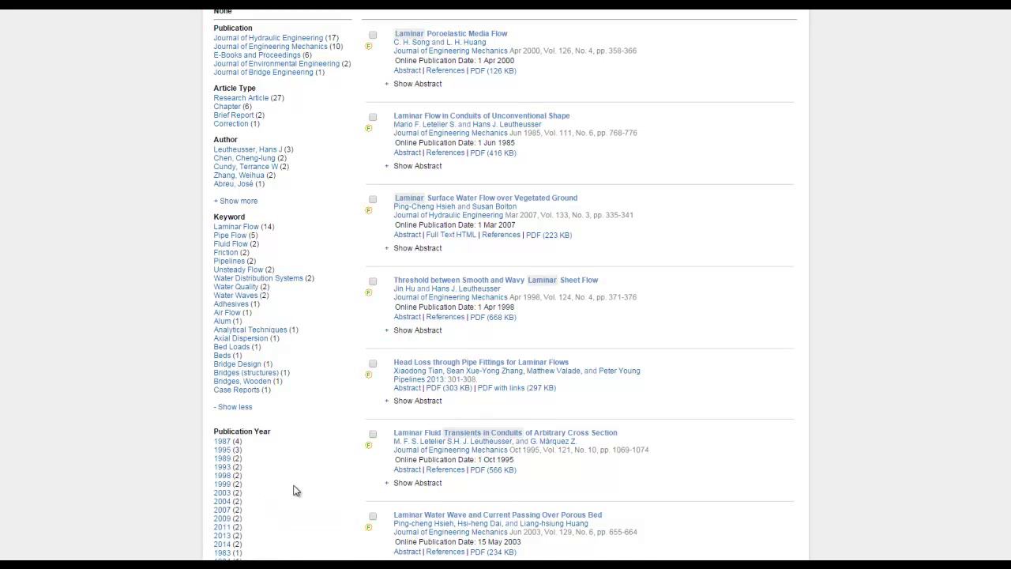
scroll(294, 488, down, 3)
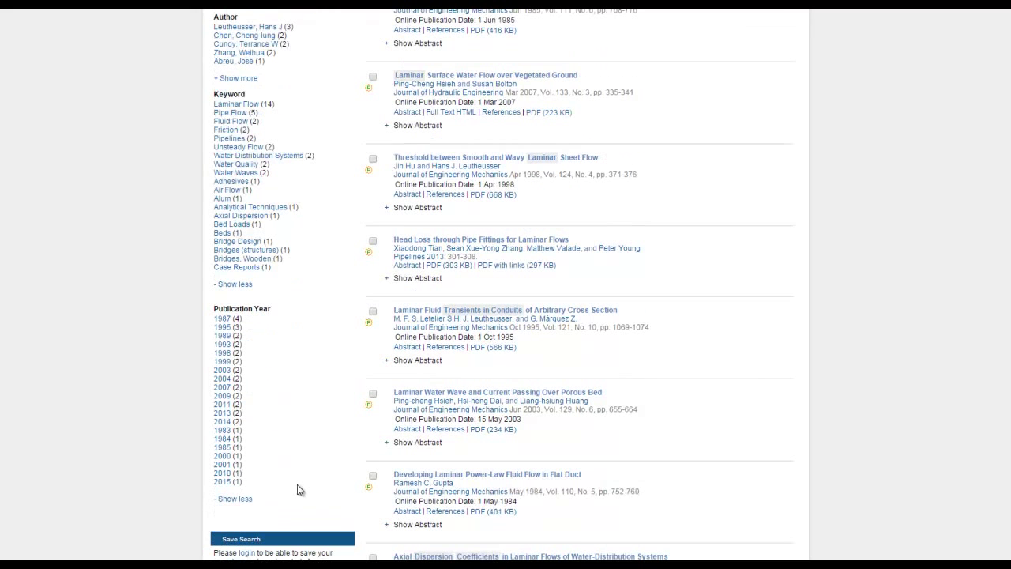
click(223, 482)
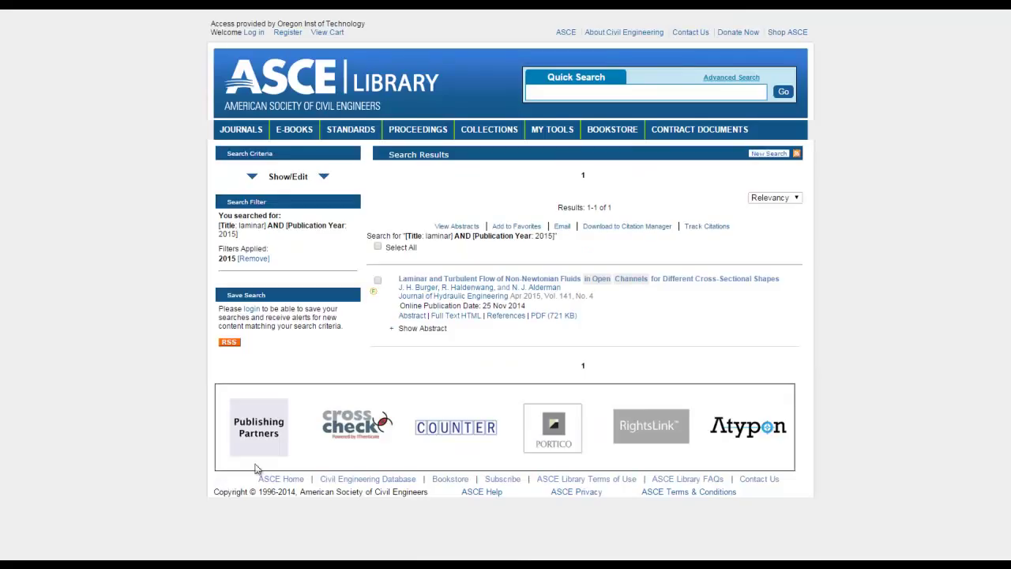
In Advanced Search, enter 'laminar' restricted to Title and bring up the Publication Title(s) list
click(722, 81)
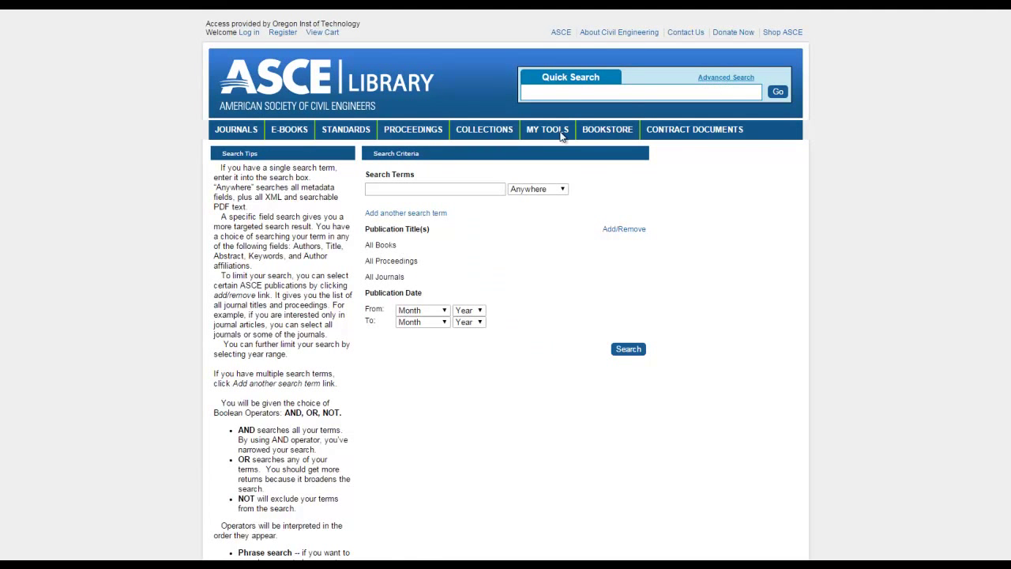
click(562, 190)
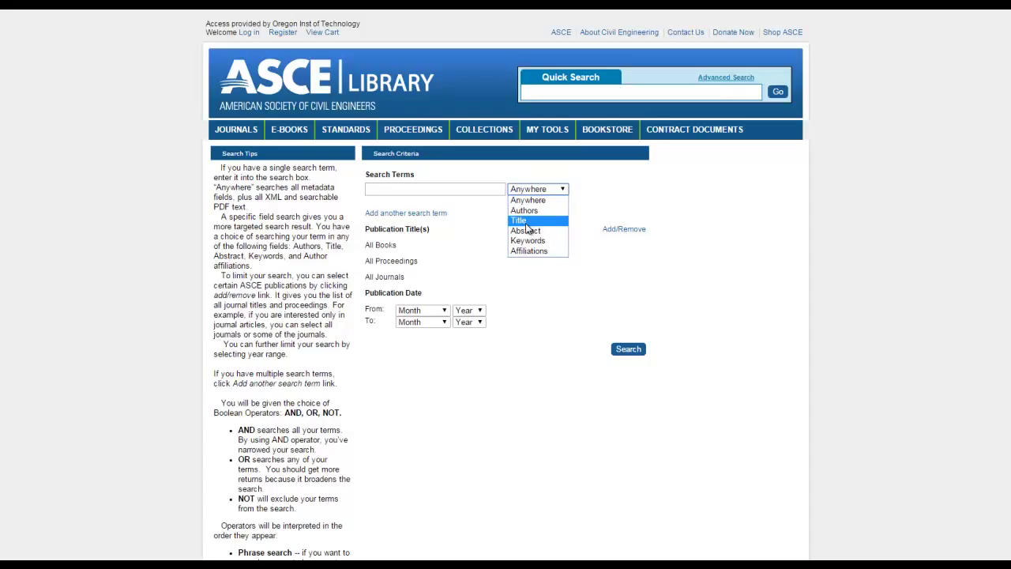
click(458, 188)
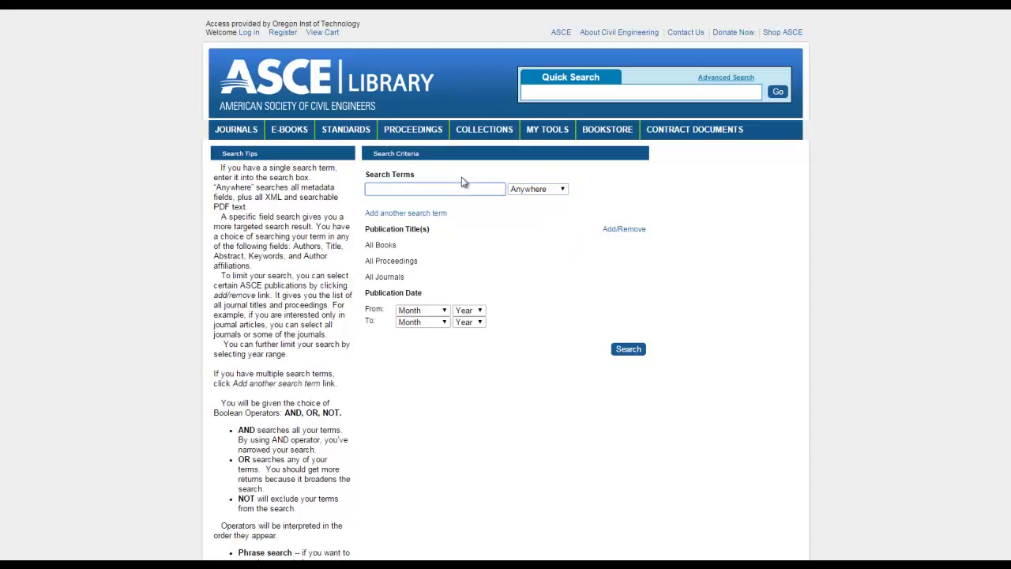
text(lamina)
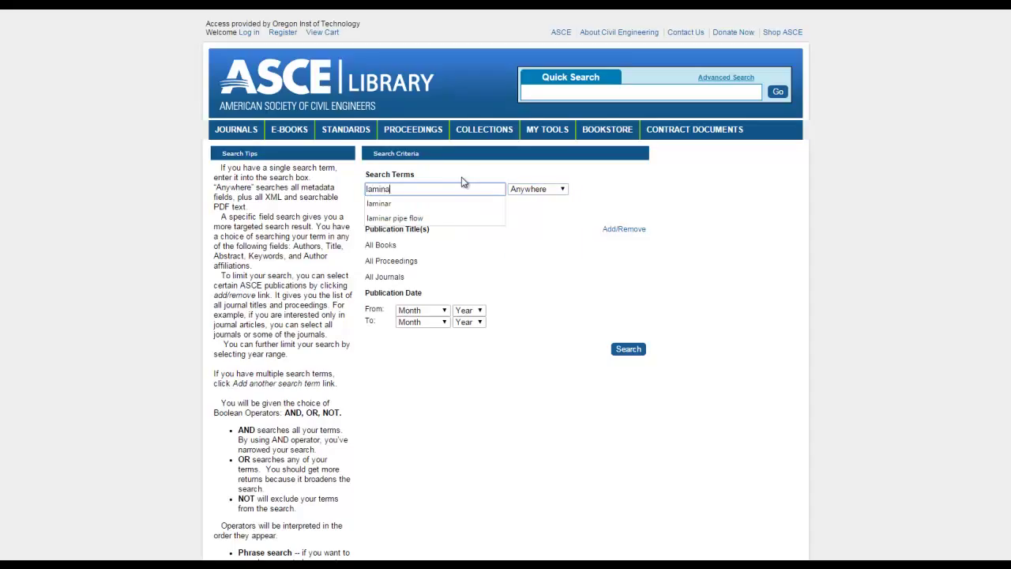
text(r)
click(561, 192)
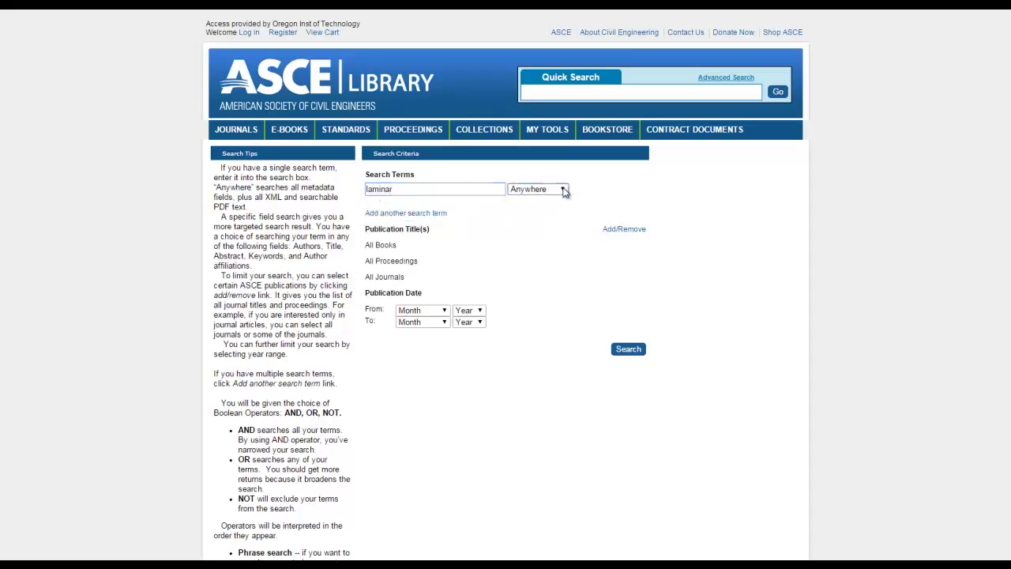
click(528, 221)
click(621, 230)
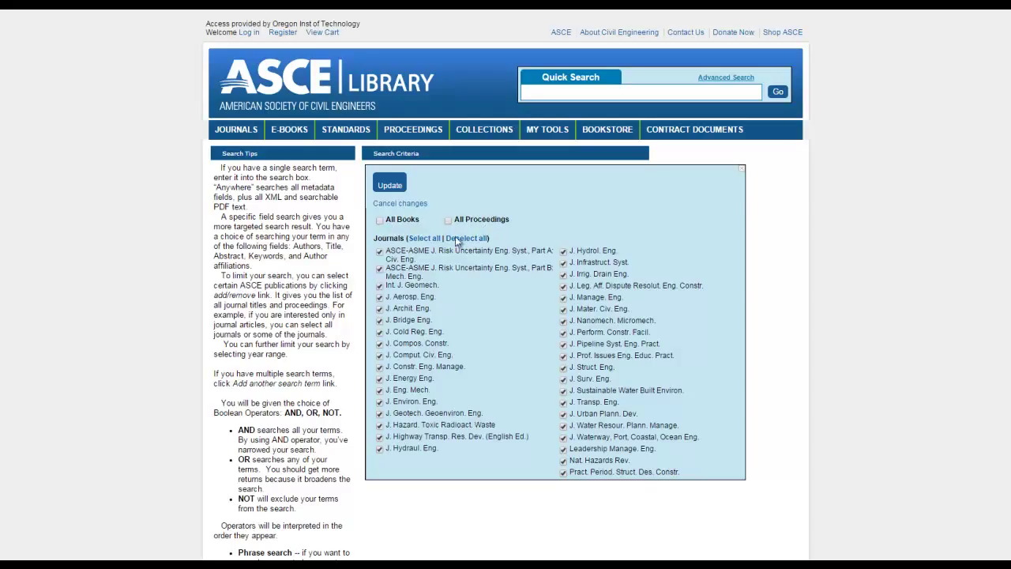
Limit to all journals, dated January 2010 to September 2015, and search for 4 results
click(384, 187)
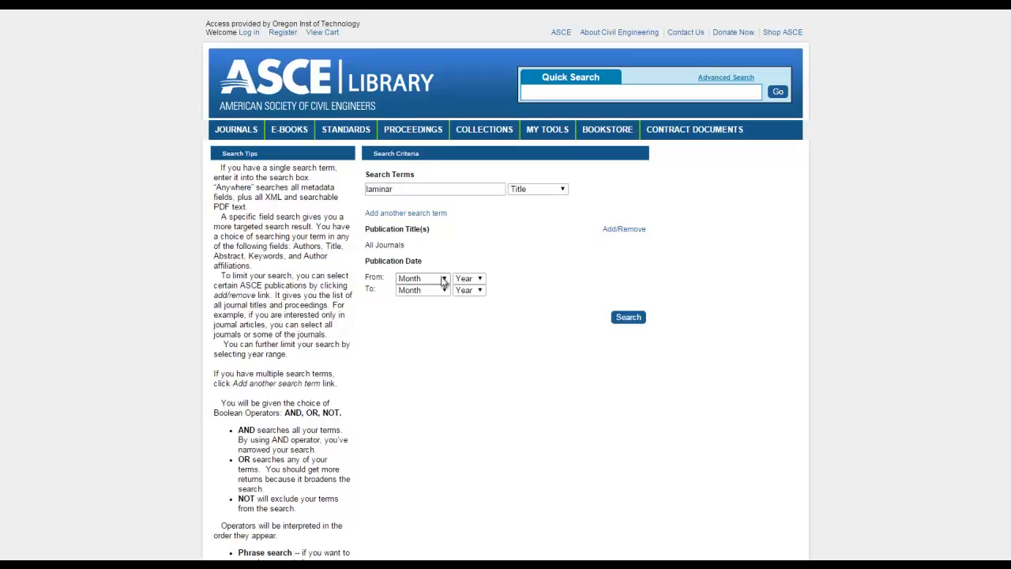
click(442, 282)
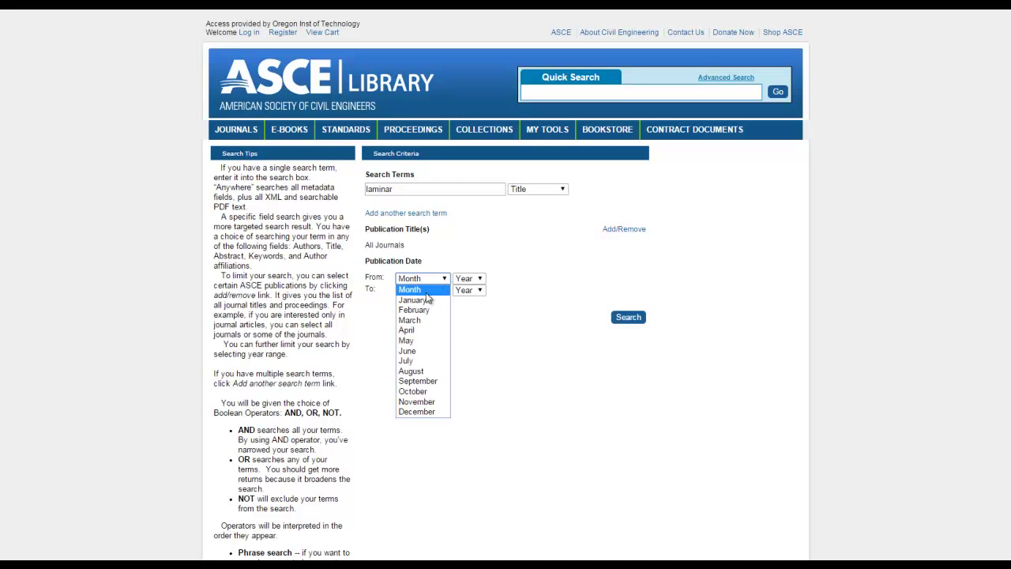
click(426, 300)
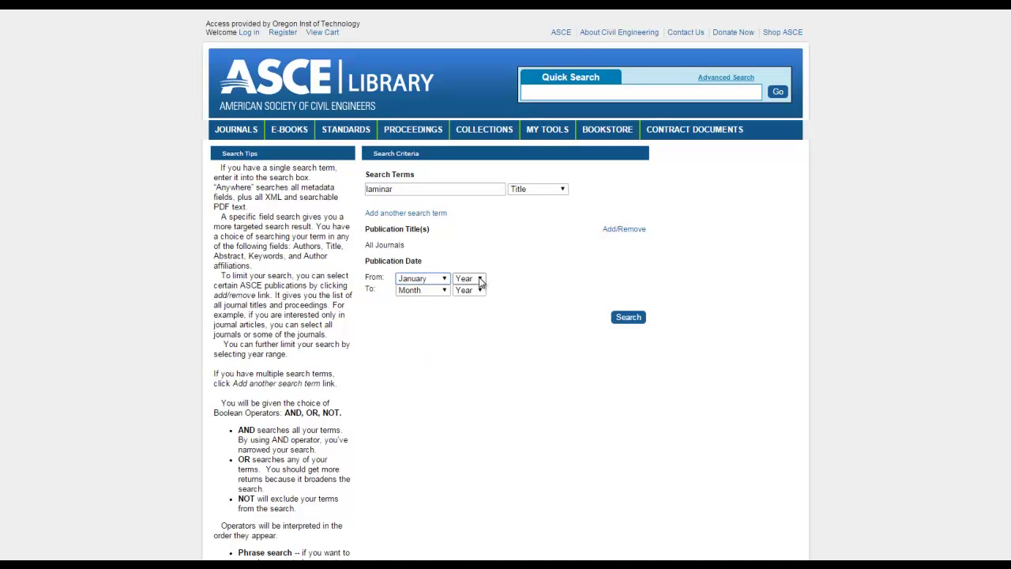
click(478, 280)
drag(479, 310, 477, 364)
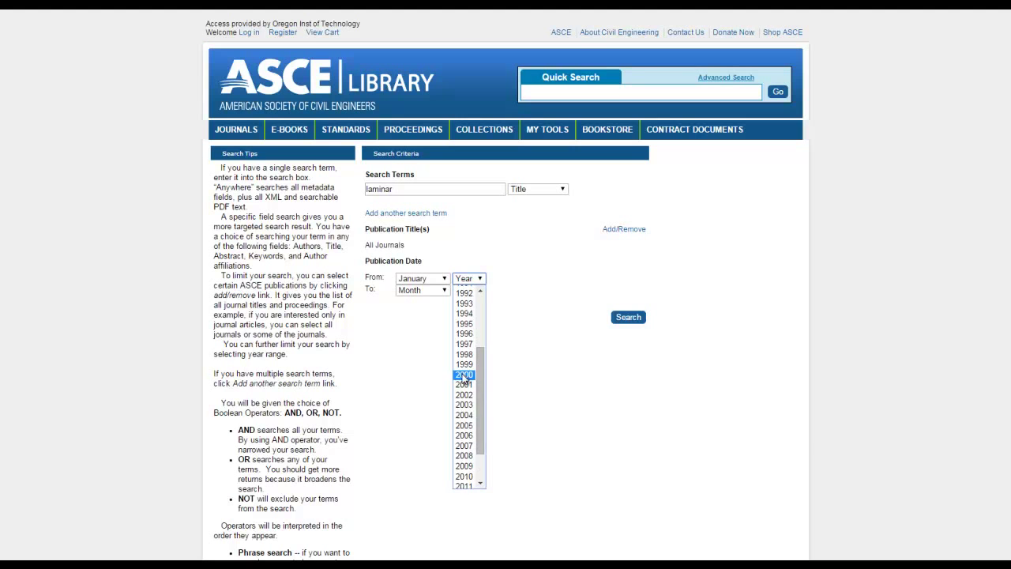
click(465, 477)
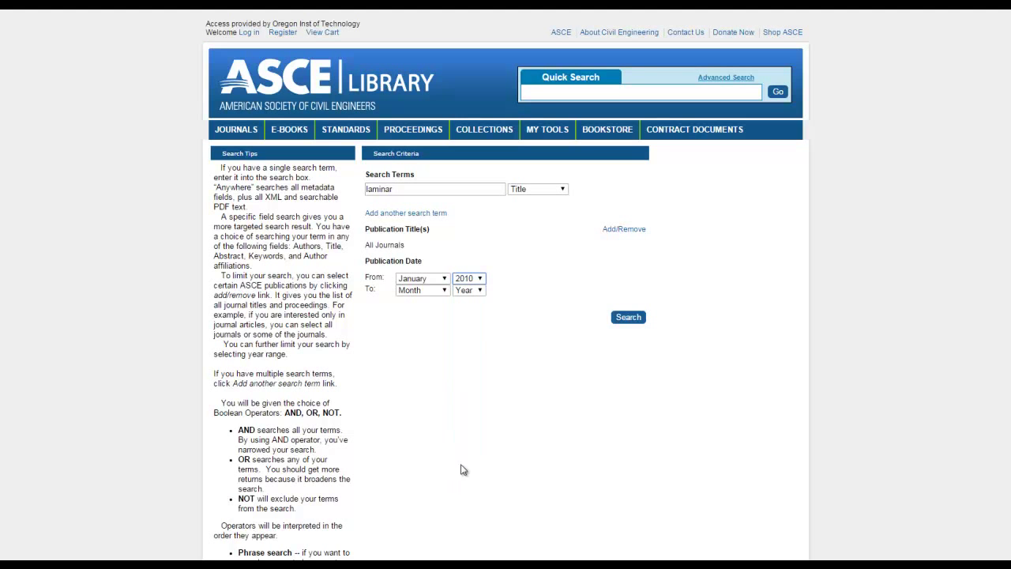
click(444, 292)
click(418, 392)
click(481, 291)
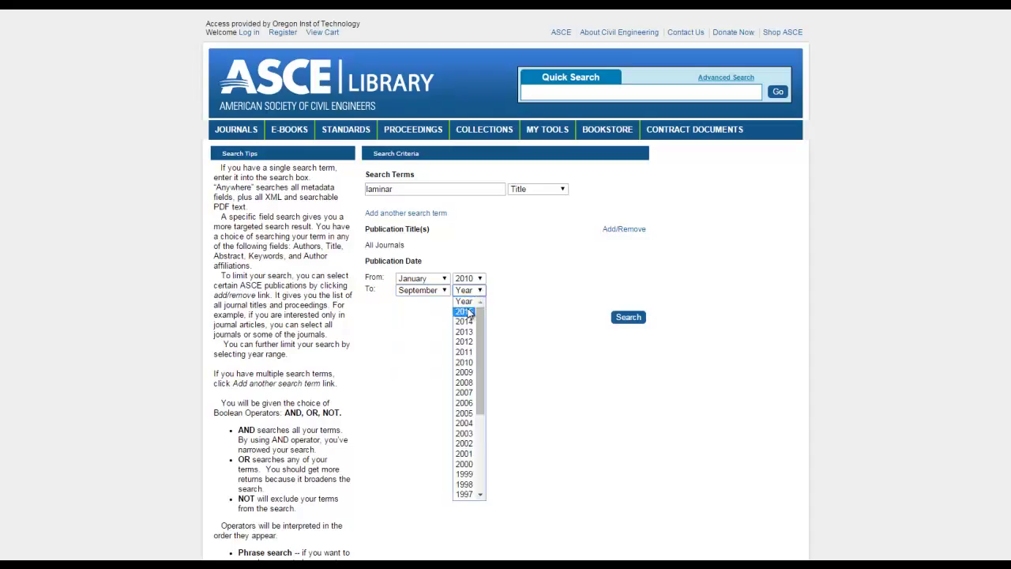
click(464, 311)
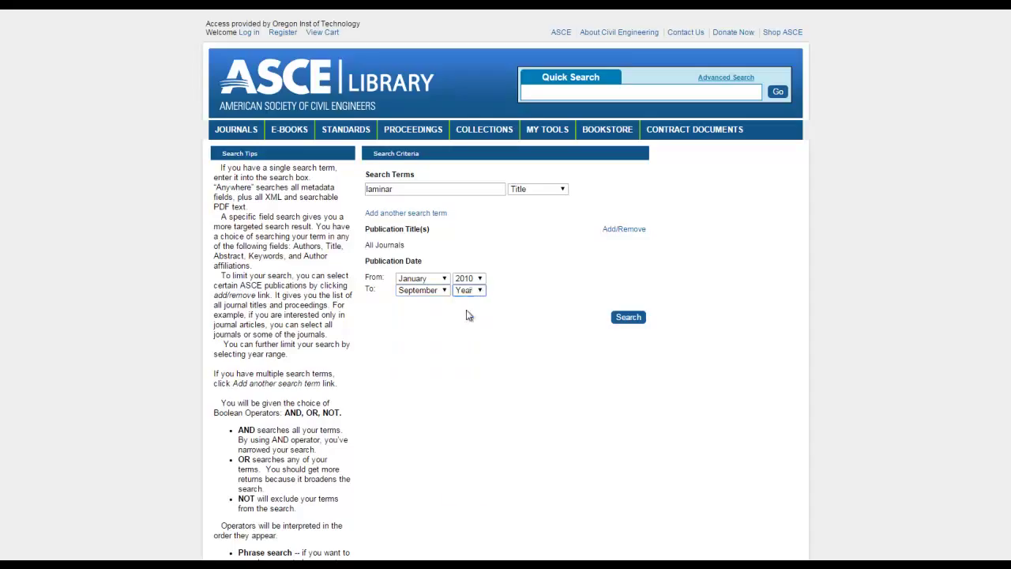
click(626, 320)
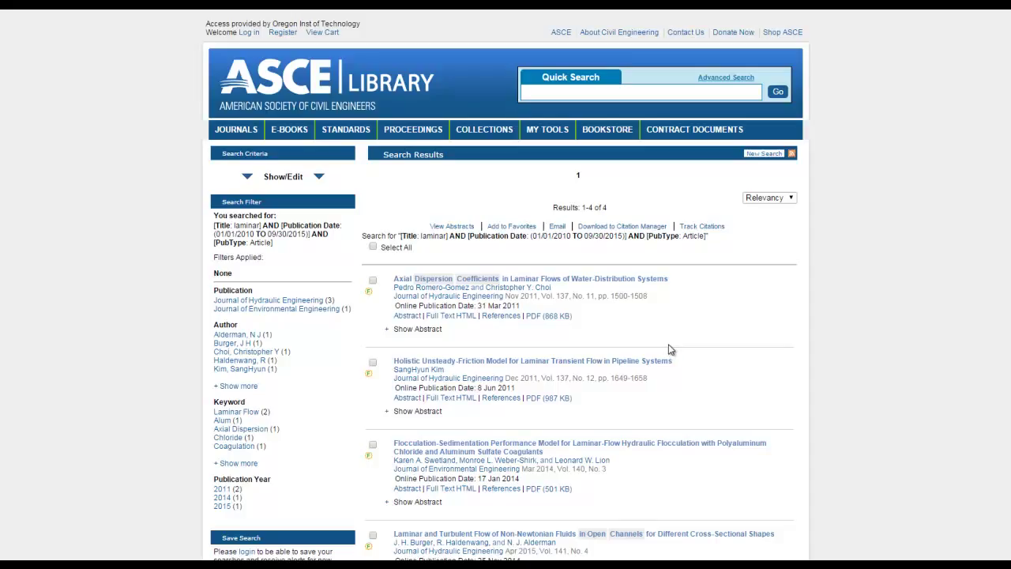
Scroll the results toward the Holistic Unsteady-Friction Model for Laminar Transient Flow article
scroll(668, 345, down, 1)
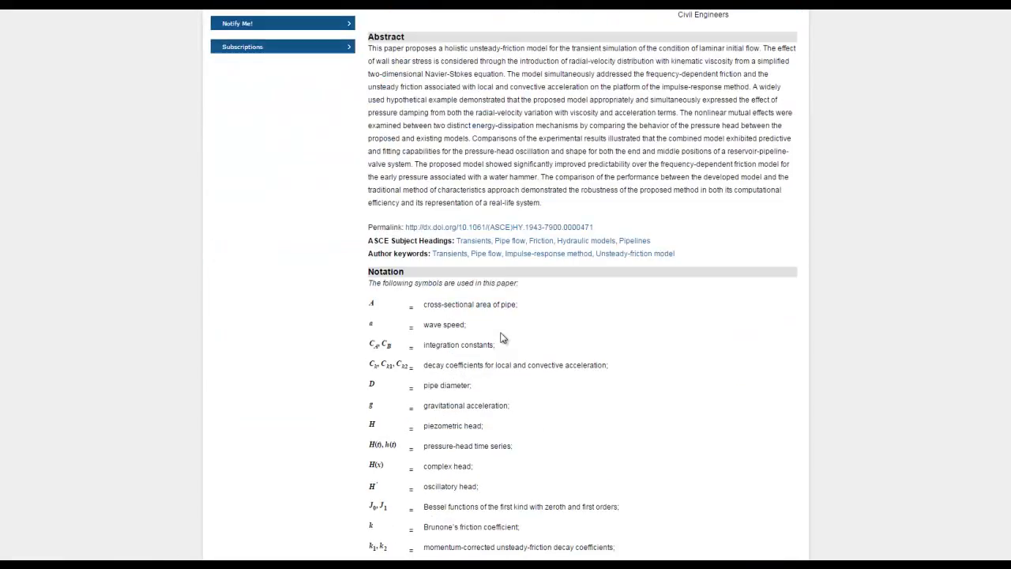
Scroll down the article and highlight its References and Cited by headings
scroll(501, 337, down, 5)
scroll(554, 306, down, 8)
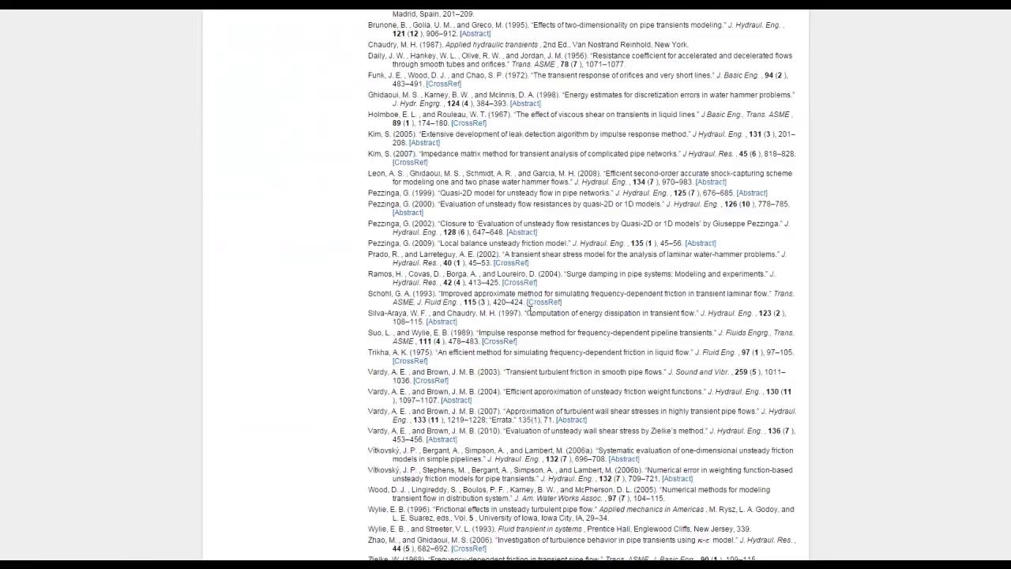
scroll(473, 237, up, 3)
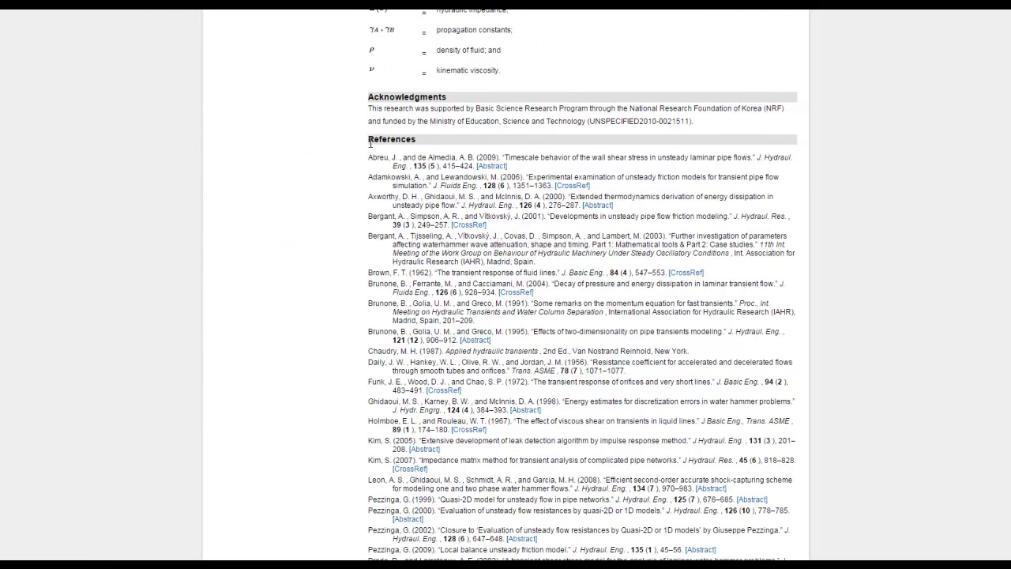
drag(410, 139, 369, 140)
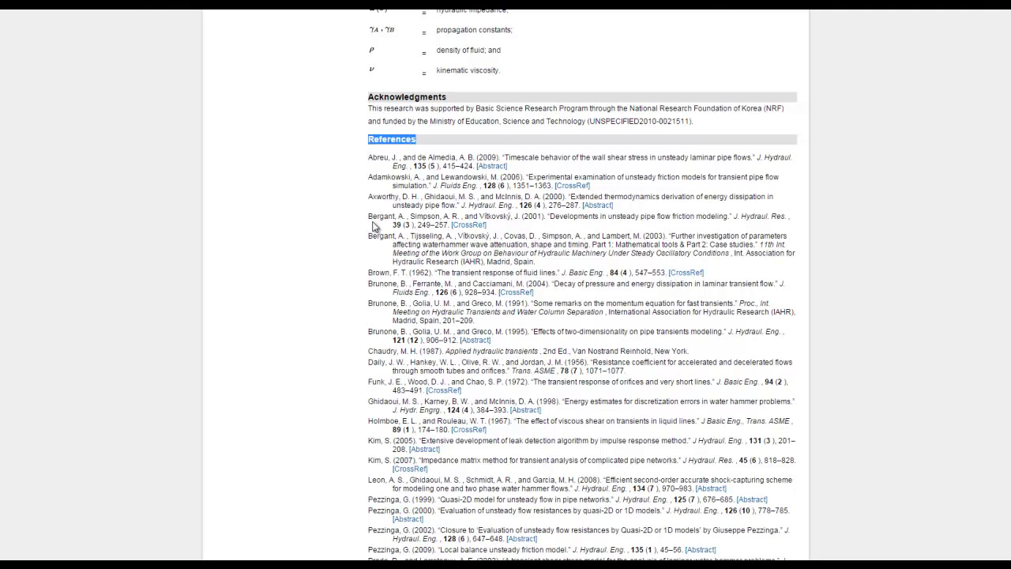
scroll(371, 225, down, 4)
scroll(359, 221, down, 3)
scroll(351, 218, down, 2)
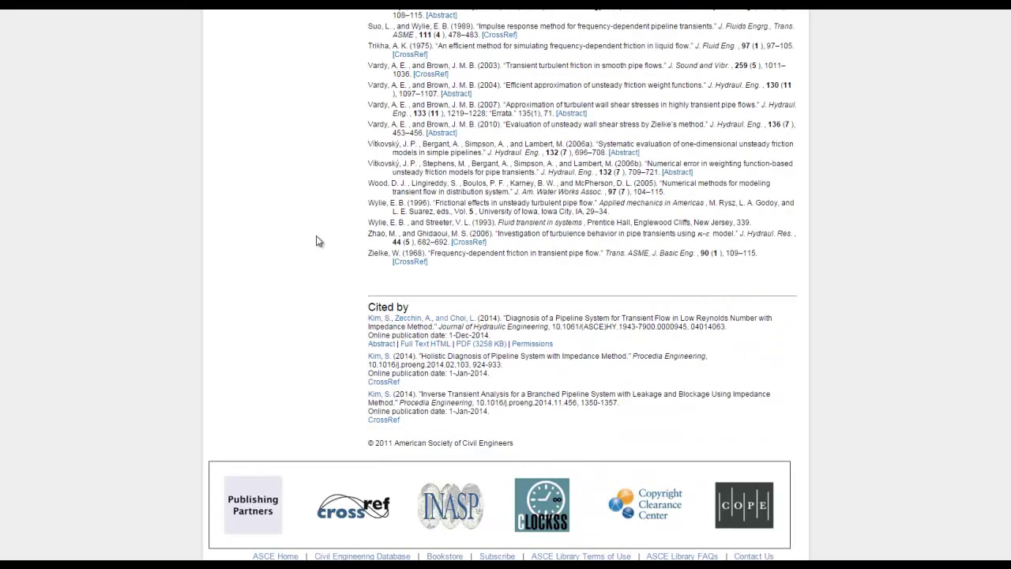
drag(409, 309, 370, 305)
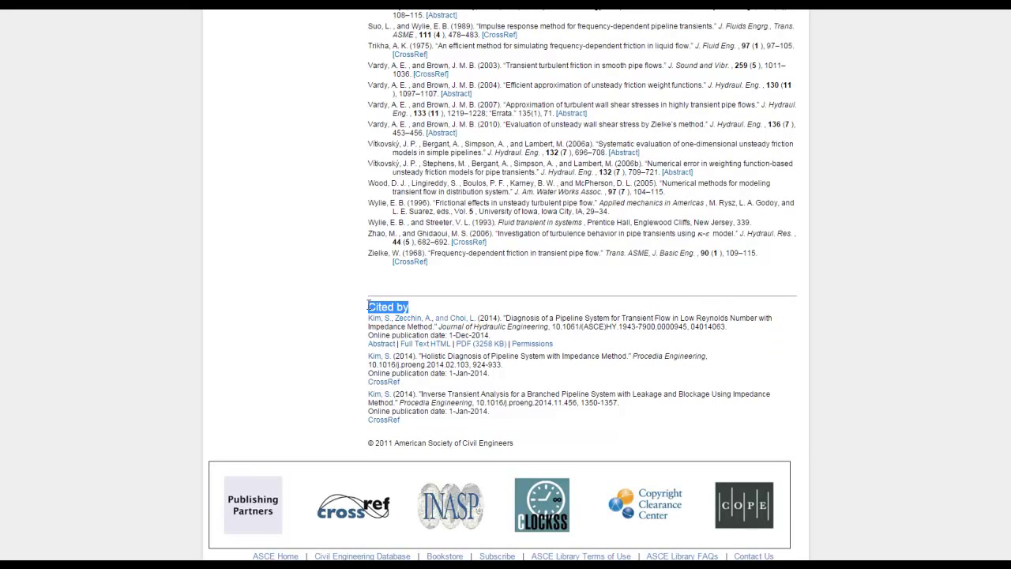